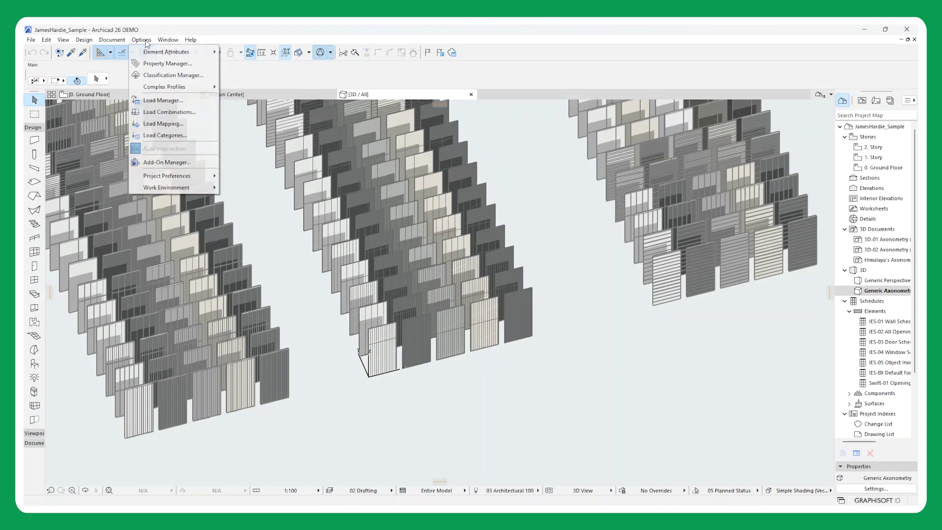
{"action": "mouse_move", "coordinate": [153, 53]}
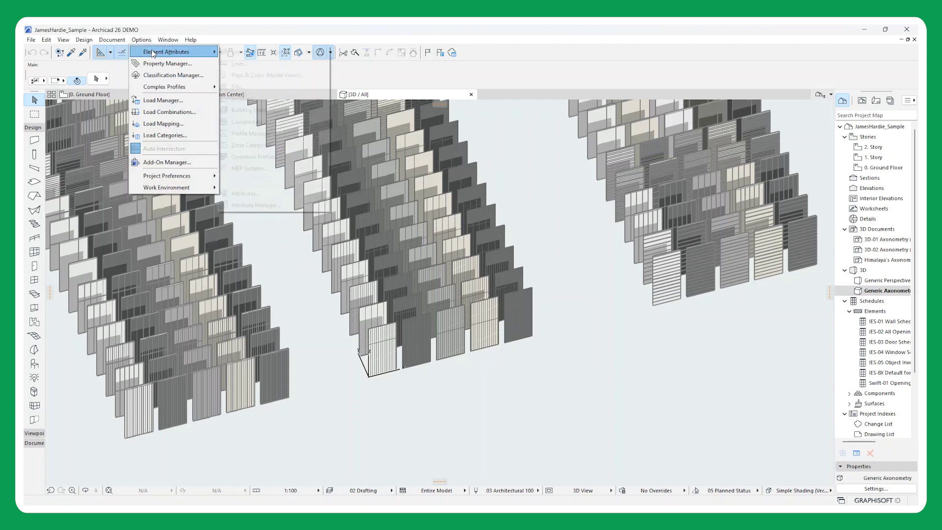
{"action": "left_click", "coordinate": [243, 100]}
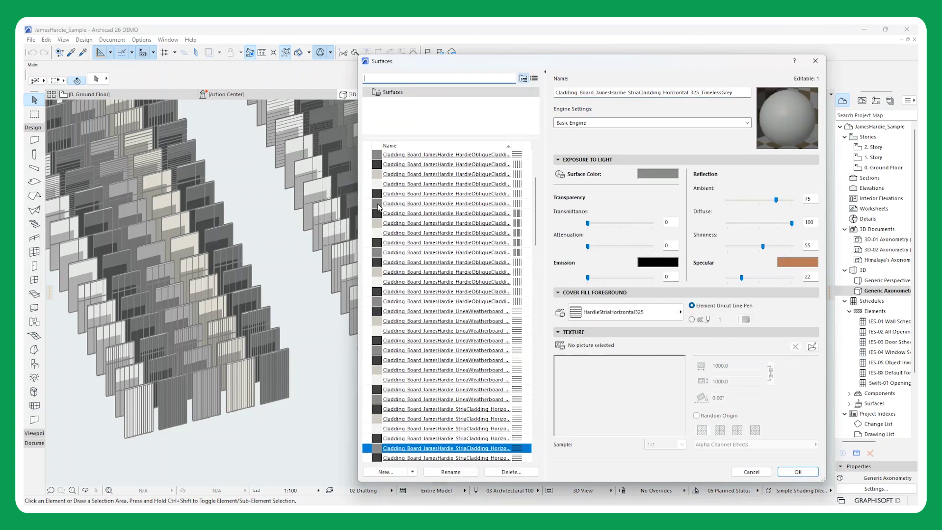
{"action": "scroll", "coordinate": [431, 310], "scroll_direction": "up", "scroll_amount": 3}
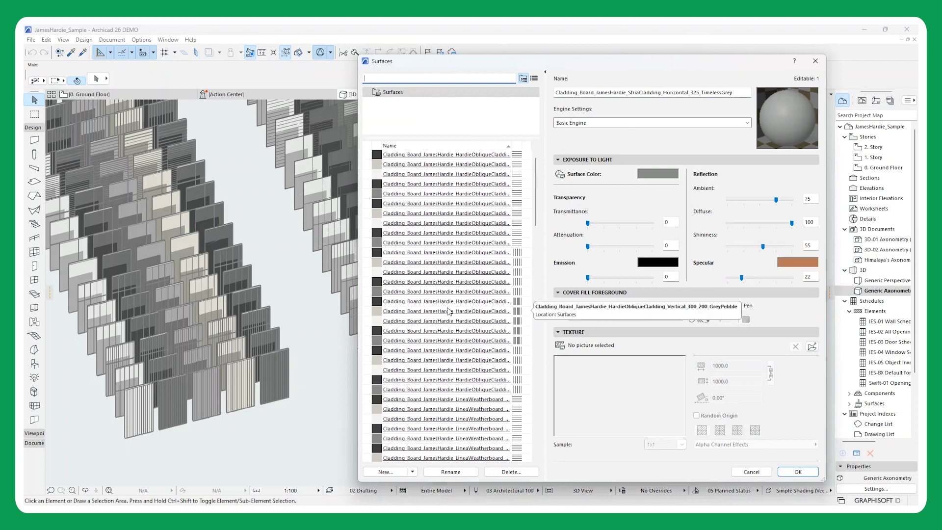
{"action": "scroll", "coordinate": [514, 350], "scroll_direction": "down", "scroll_amount": 2}
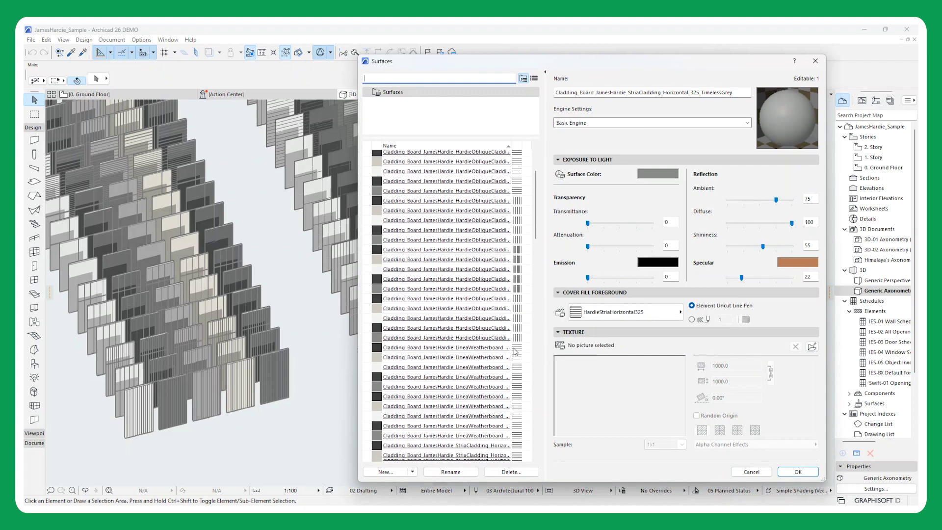
{"action": "left_click", "coordinate": [758, 472]}
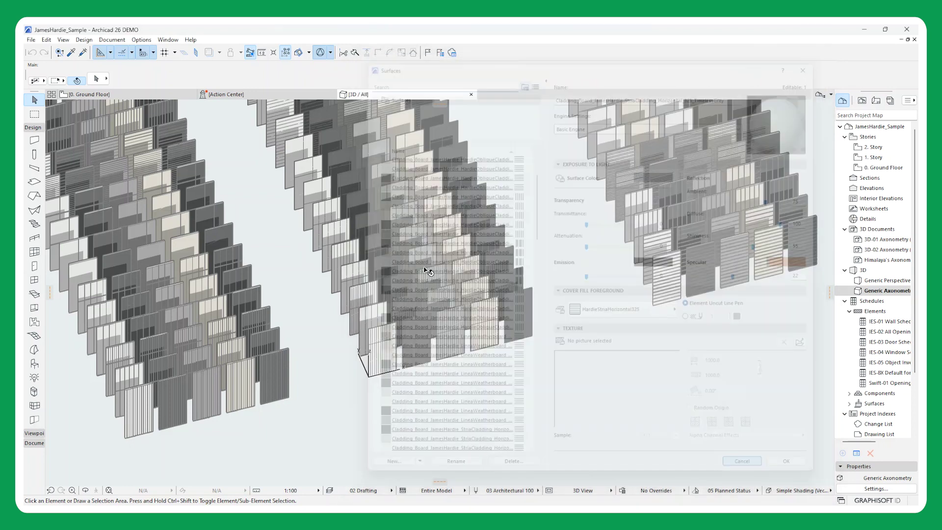
Review the Stria cladding curtain wall's type parameters: James Hardie model, manufacturer, URL and description.
{"action": "left_click", "coordinate": [141, 40]}
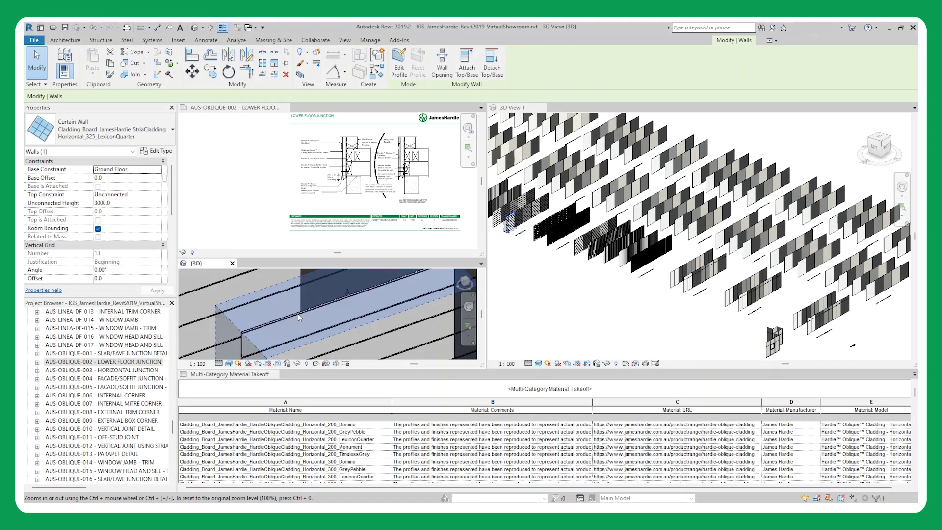
{"action": "left_click", "coordinate": [150, 151]}
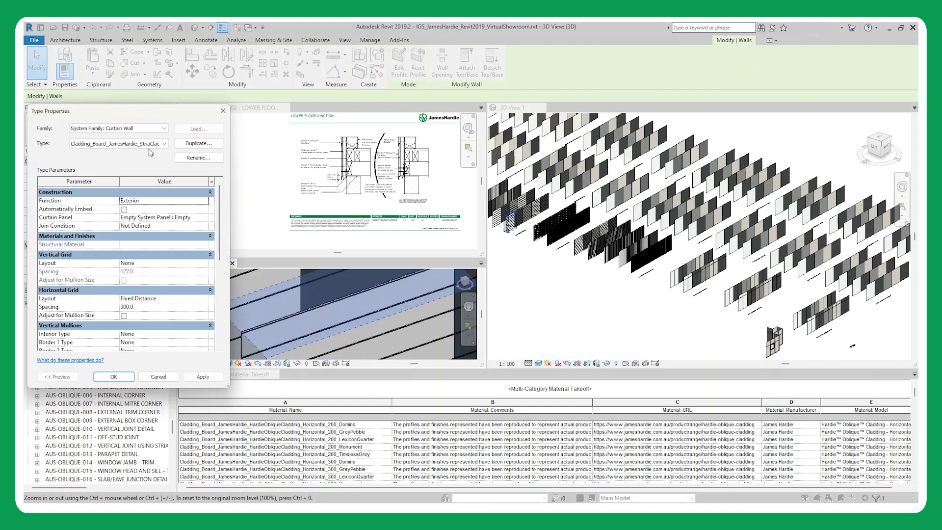
{"action": "scroll", "coordinate": [172, 304], "scroll_direction": "down", "scroll_amount": 6}
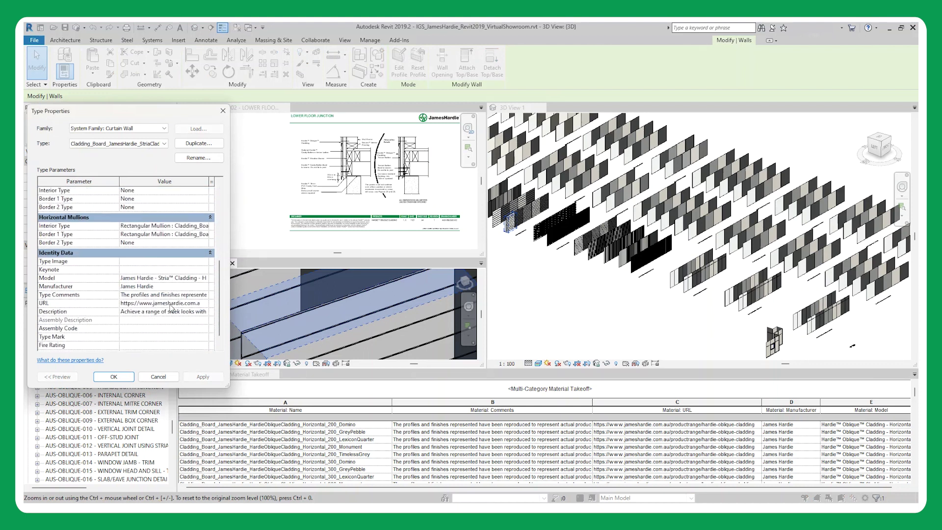
Draw a 7400-long HardieOblique_Horizontal_200_Domino cladding wall in front of the existing panels.
{"action": "left_click", "coordinate": [157, 375]}
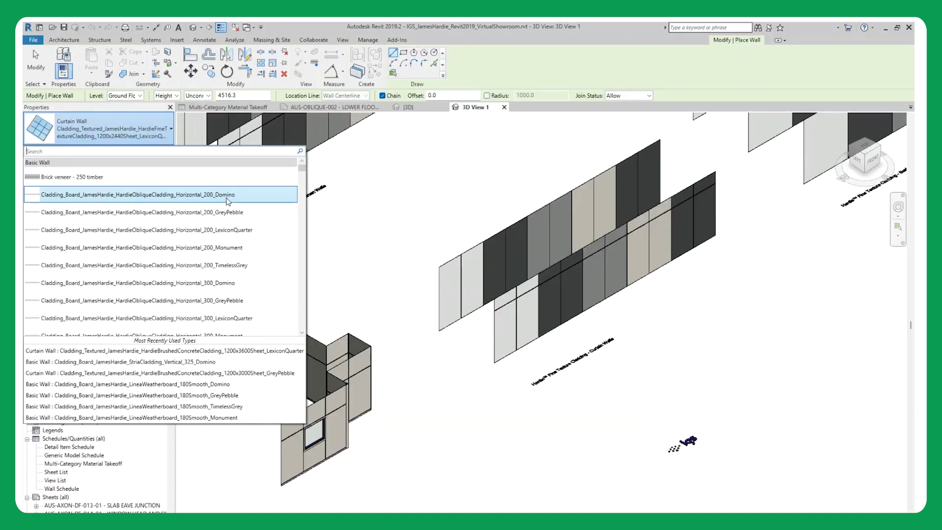
{"action": "left_click", "coordinate": [260, 226]}
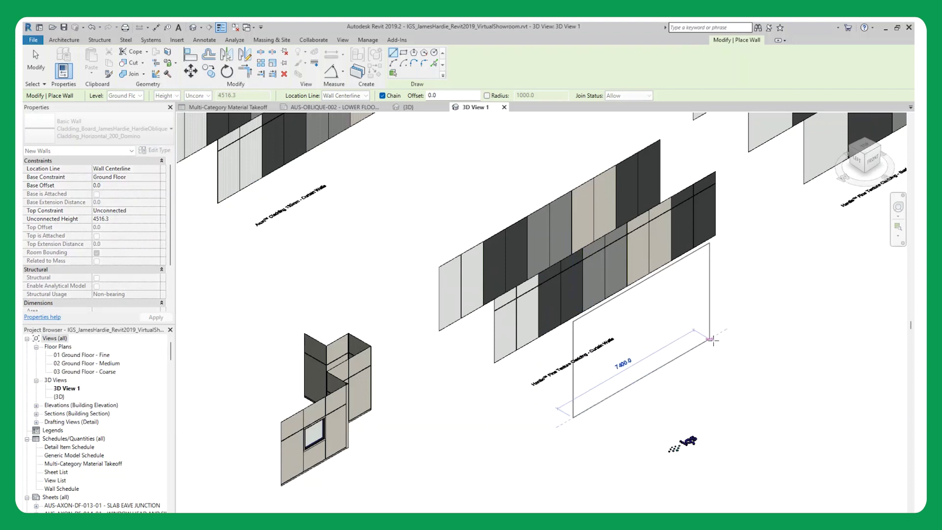
{"action": "left_click", "coordinate": [711, 339]}
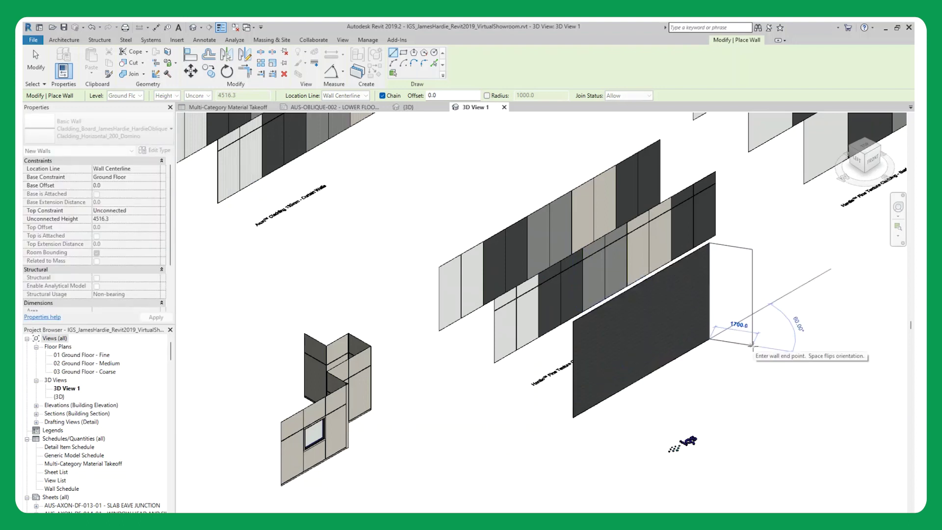
{"action": "key", "text": "Escape"}
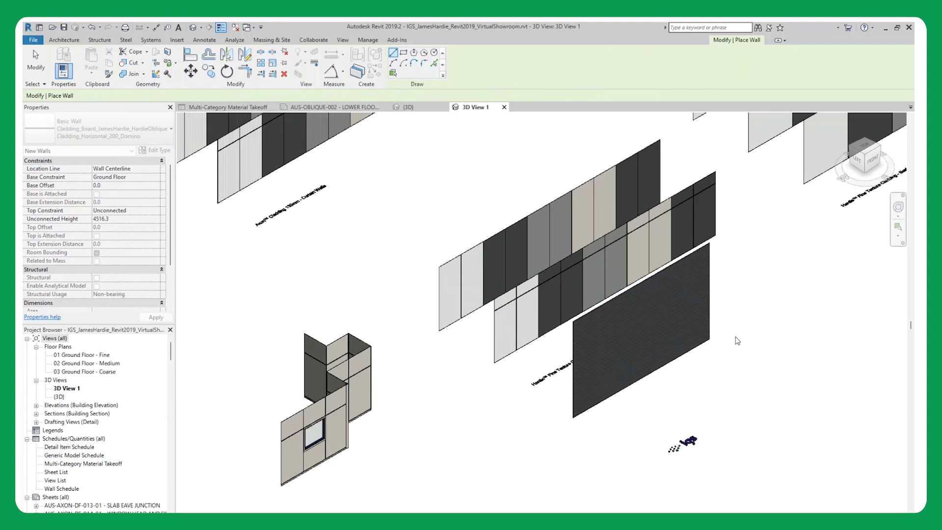
{"action": "key", "text": "Escape"}
Load Cladding_Board_JamesHardie_LineaWeatherboard_150Smooth_LexiconQuarter.rfa via CM and place one panel in 01 3D Fine.
{"action": "left_click", "coordinate": [712, 319]}
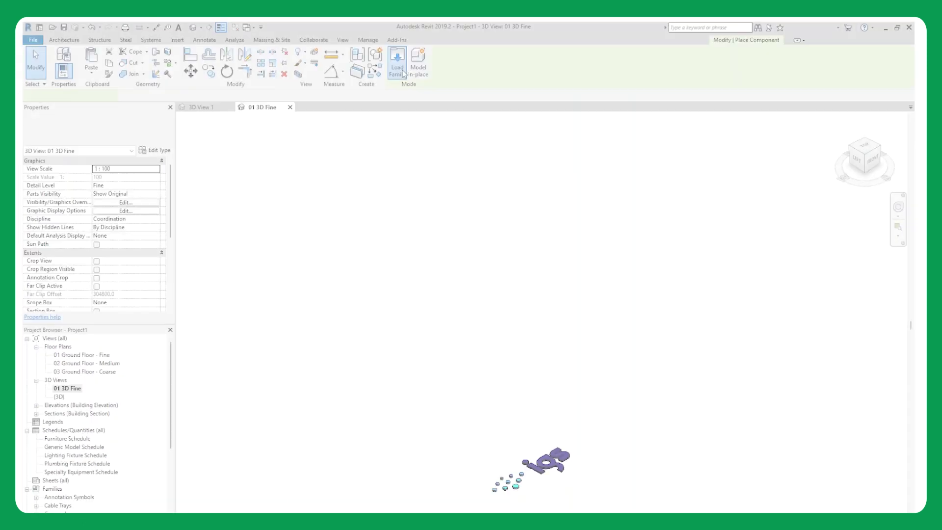
{"action": "key", "text": "c"}
{"action": "key", "text": "m"}
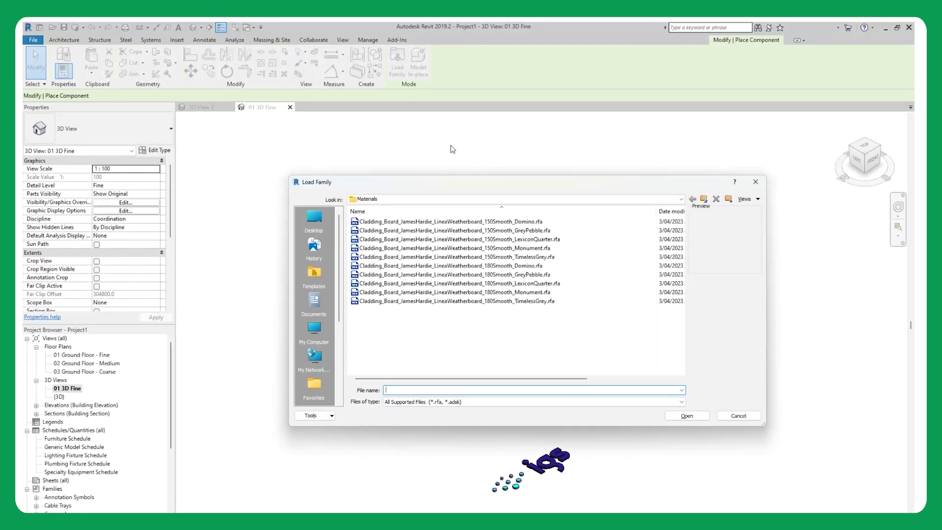
{"action": "left_click", "coordinate": [540, 239]}
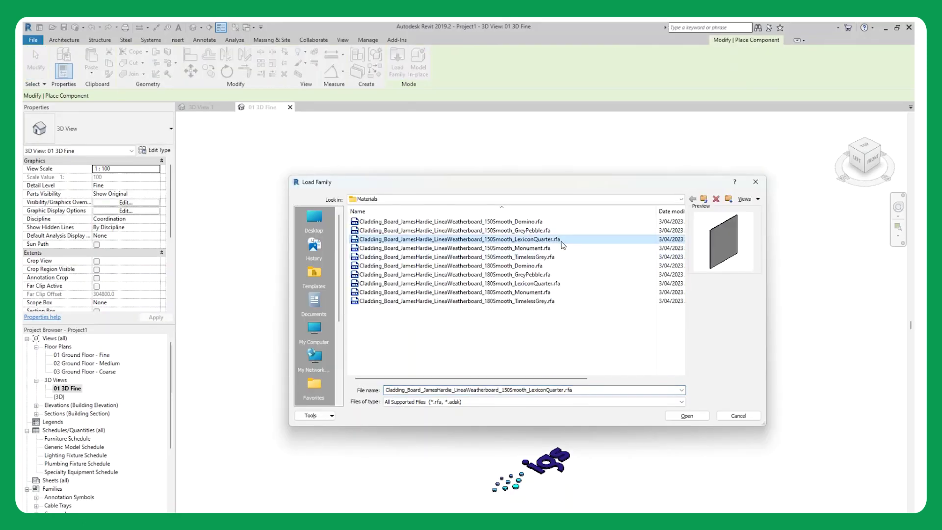
{"action": "left_click", "coordinate": [687, 416]}
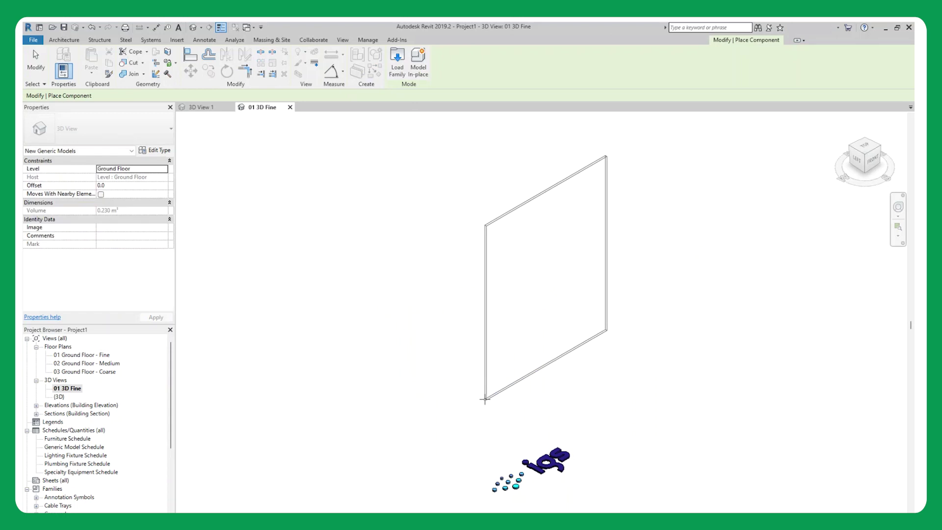
{"action": "left_click", "coordinate": [486, 398]}
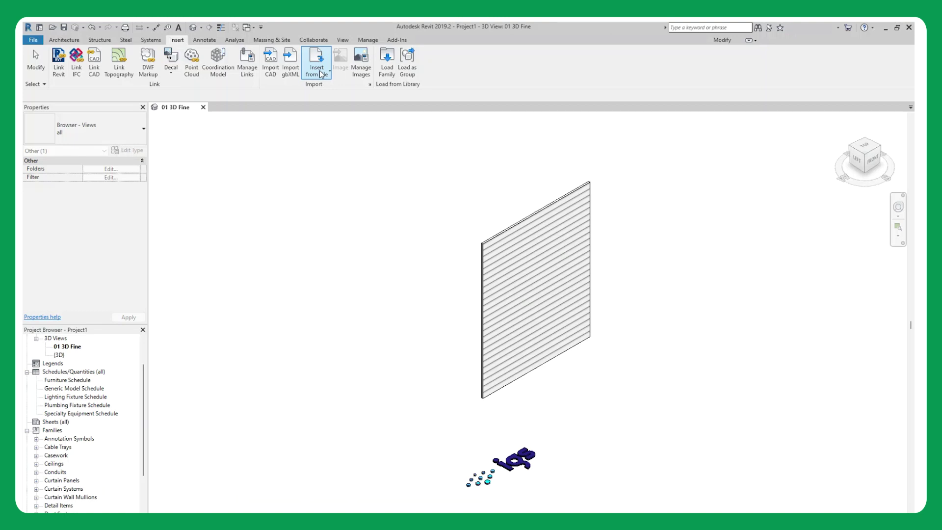
Insert views from the project file IGS_JamesHardie_Revit2019_VirtualShowroom.rvt.
{"action": "left_click", "coordinate": [321, 74]}
{"action": "left_click", "coordinate": [334, 90]}
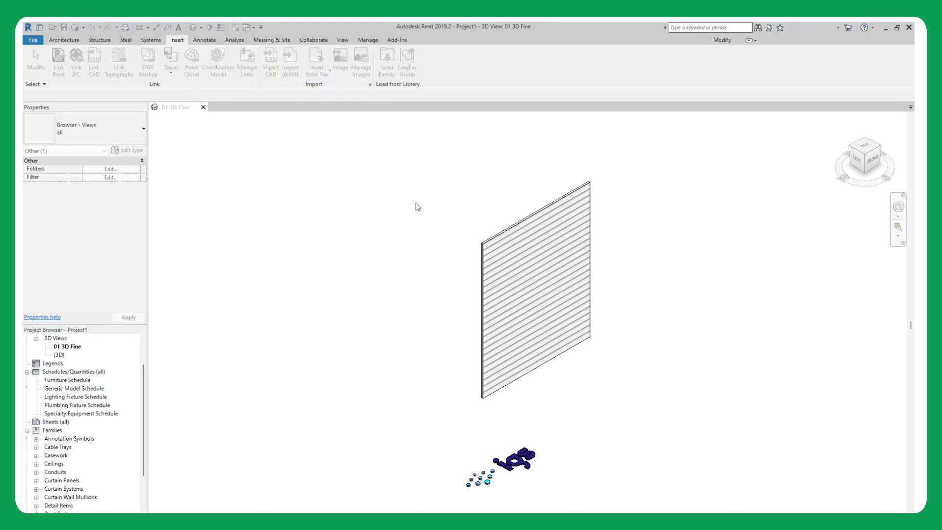
{"action": "left_click", "coordinate": [460, 220]}
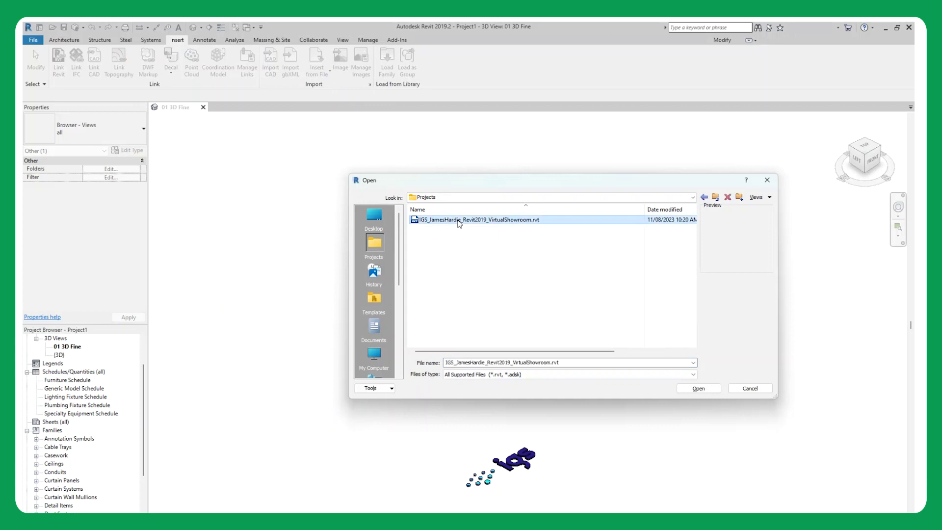
{"action": "left_click", "coordinate": [698, 388]}
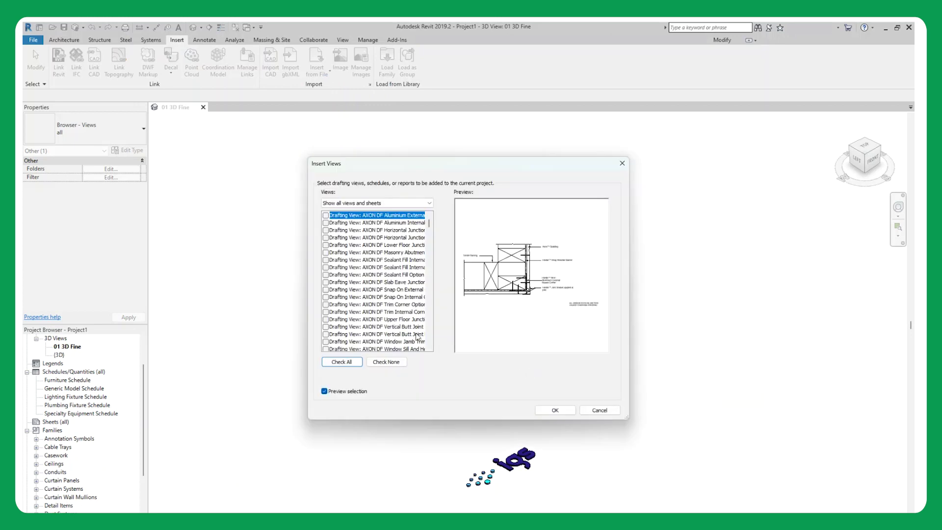
Select five AXON-HBC-HFTC drafting views and insert them into Project1.
{"action": "scroll", "coordinate": [372, 314], "scroll_direction": "down", "scroll_amount": 6}
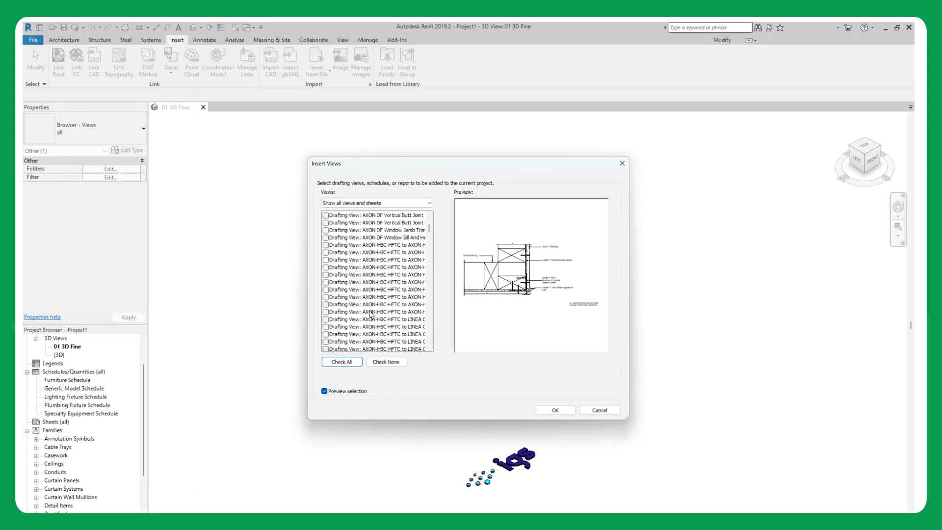
{"action": "left_click", "coordinate": [398, 246]}
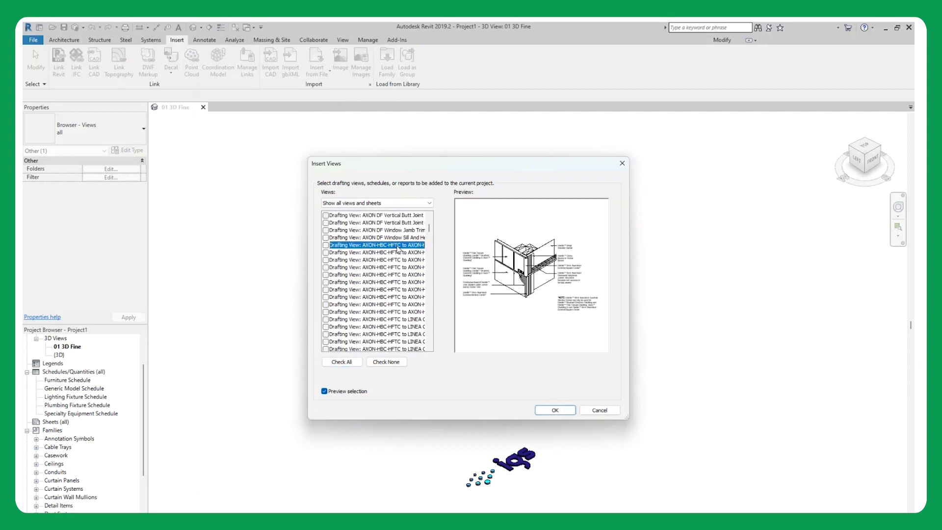
{"action": "left_click", "coordinate": [325, 245]}
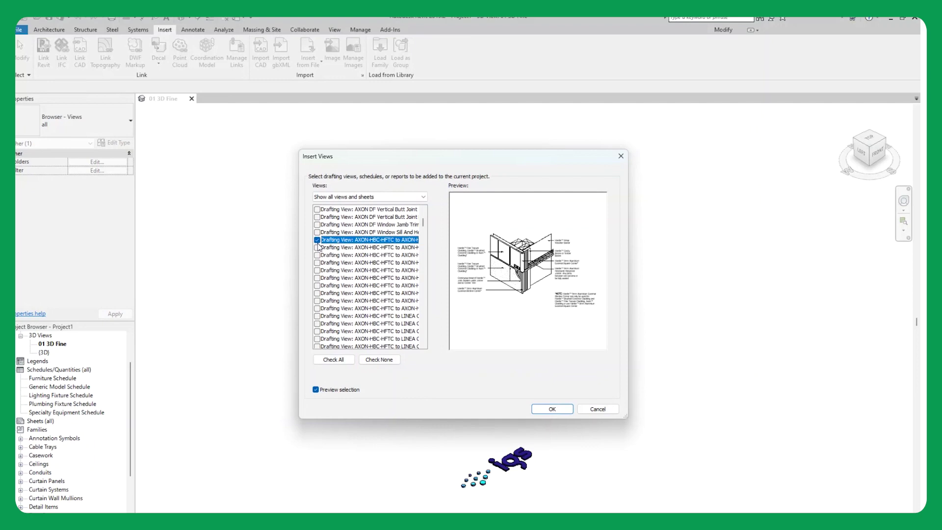
{"action": "left_click", "coordinate": [308, 241]}
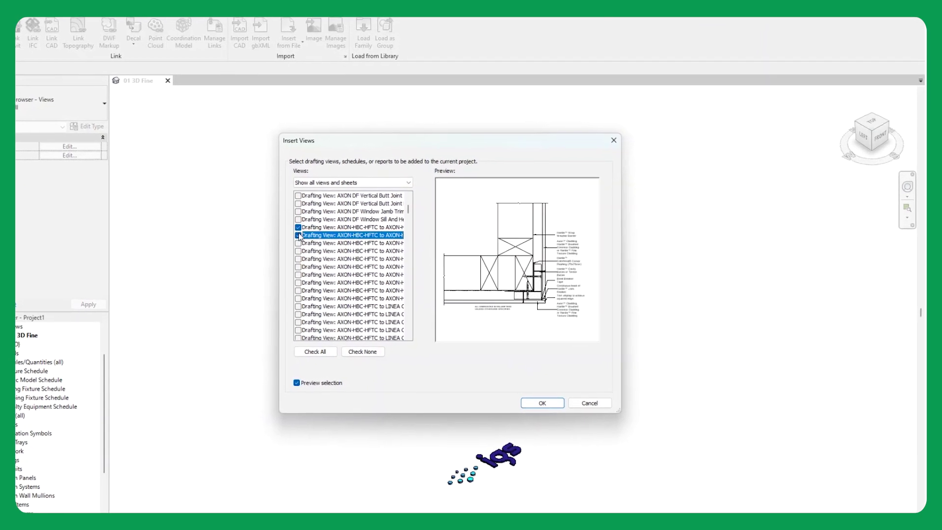
{"action": "left_click", "coordinate": [307, 250]}
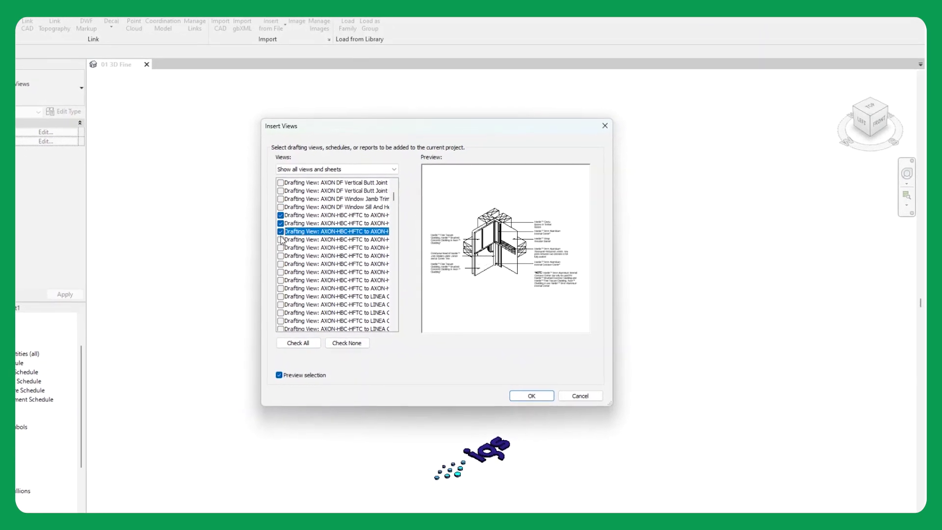
{"action": "left_click", "coordinate": [289, 244]}
{"action": "left_click", "coordinate": [272, 242]}
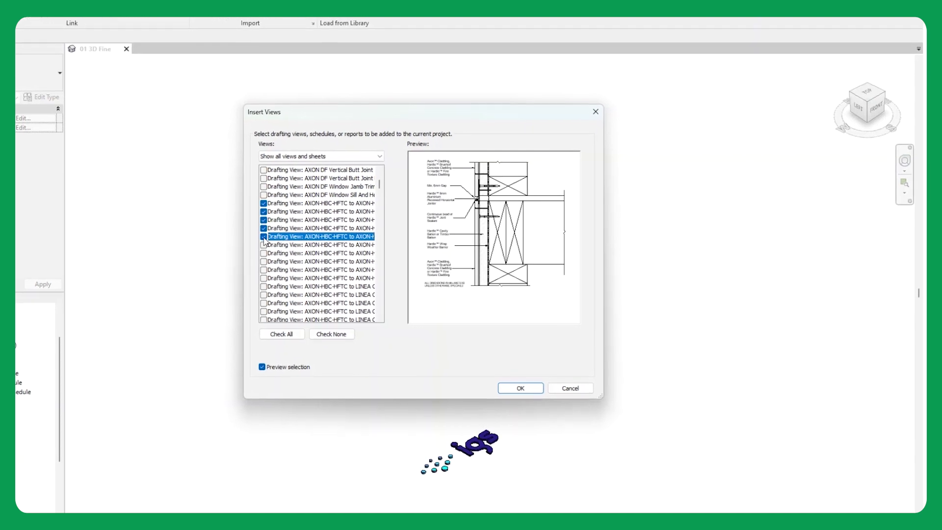
{"action": "left_click", "coordinate": [515, 384]}
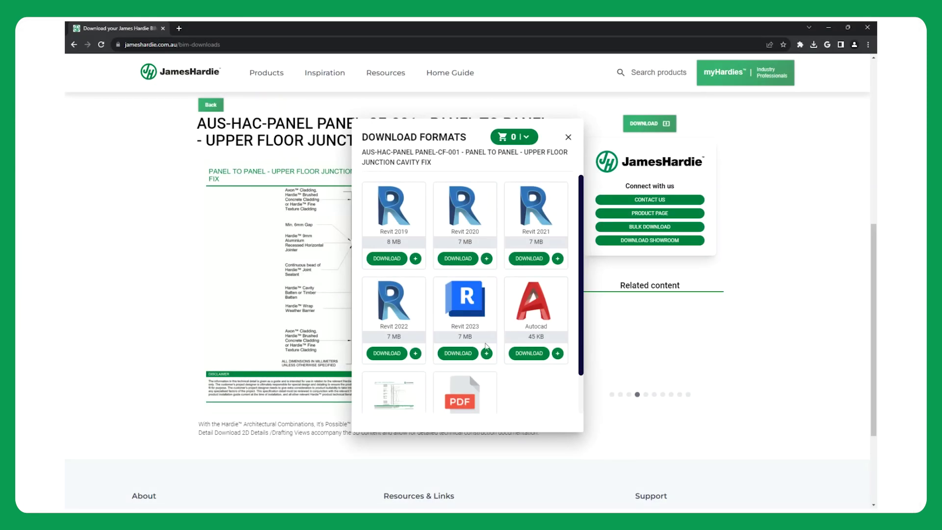
Download the 136 KB Drawings PDF for PANEL-CF-001 from the Download Formats popup.
{"action": "scroll", "coordinate": [485, 346], "scroll_direction": "down", "scroll_amount": 1}
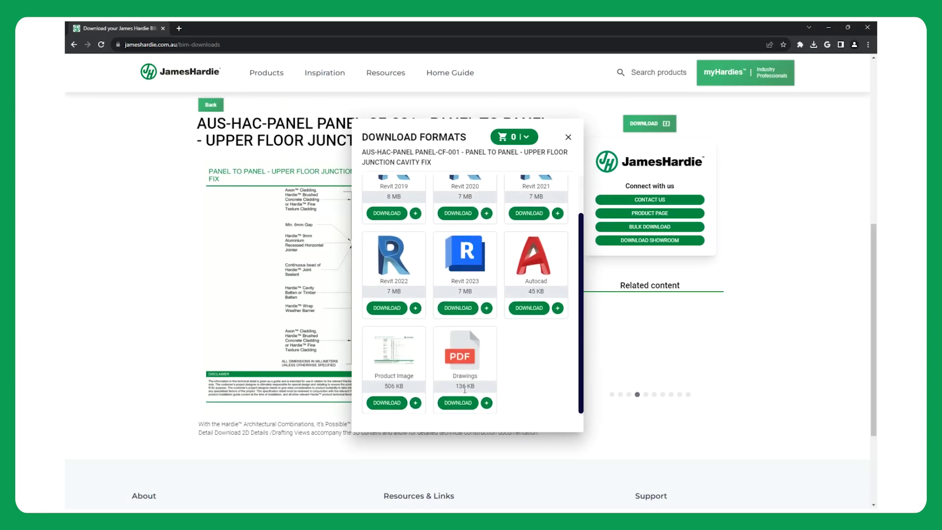
{"action": "left_click", "coordinate": [458, 404]}
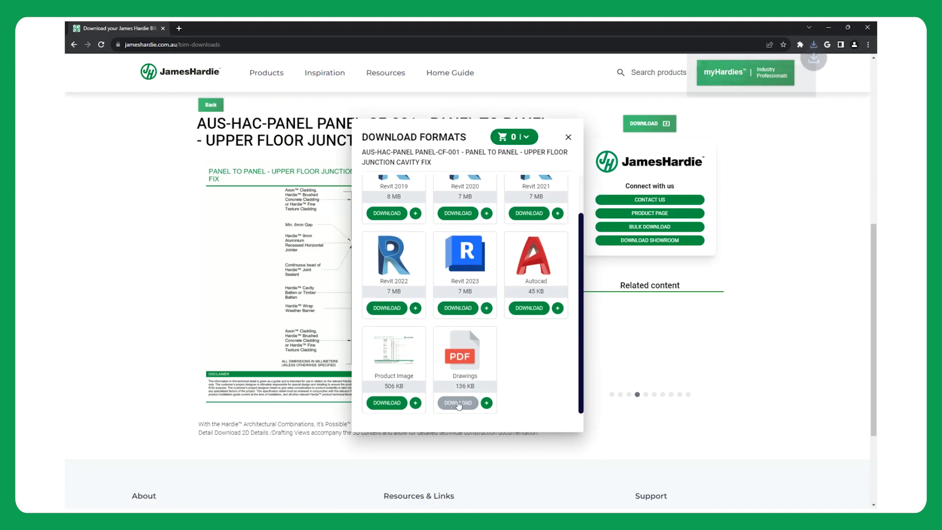